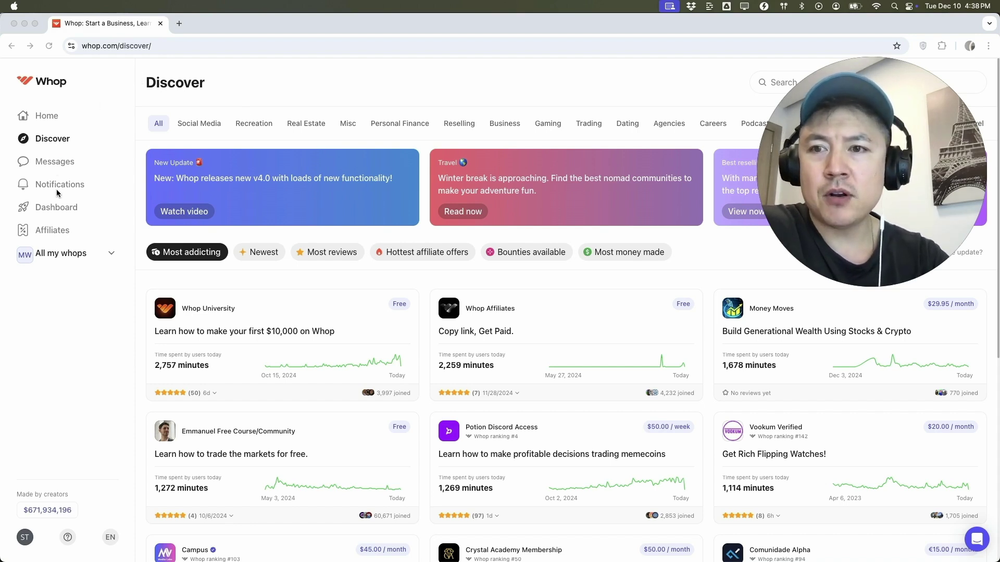
Go to the dashboard and open the Make Money Anthony Whop community's management page
left_click(67, 211)
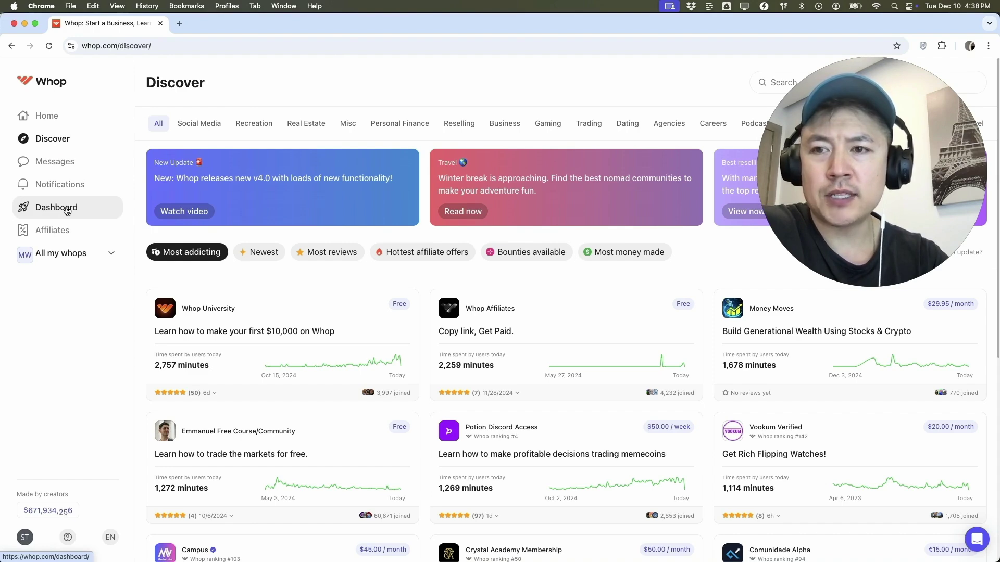
left_click(66, 211)
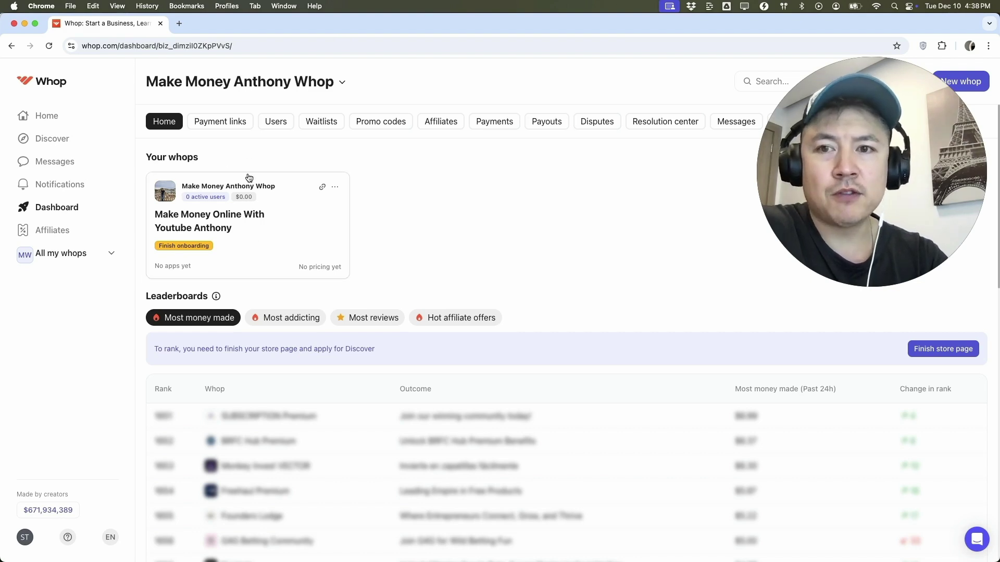
left_click(245, 227)
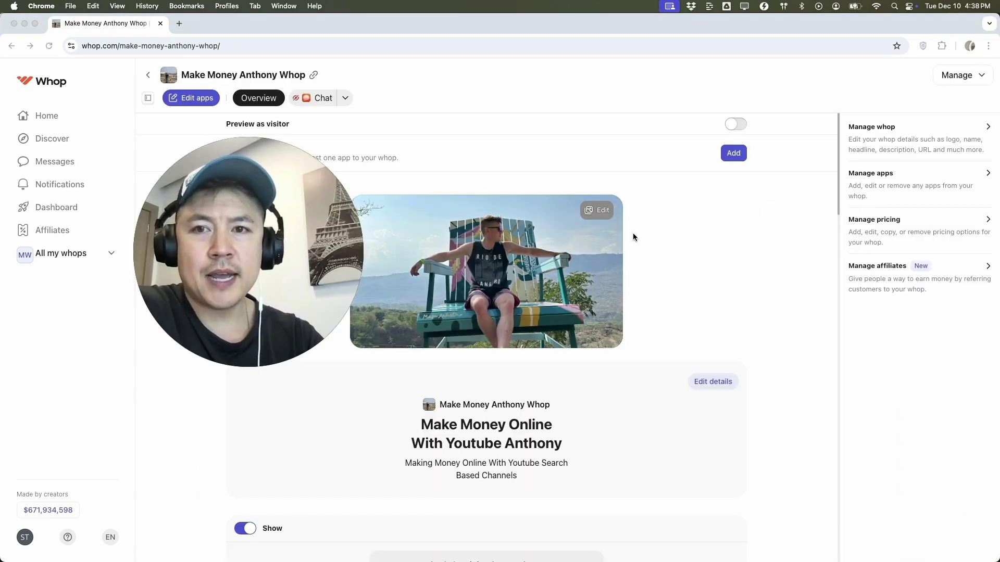
scroll(648, 281, "down", 3)
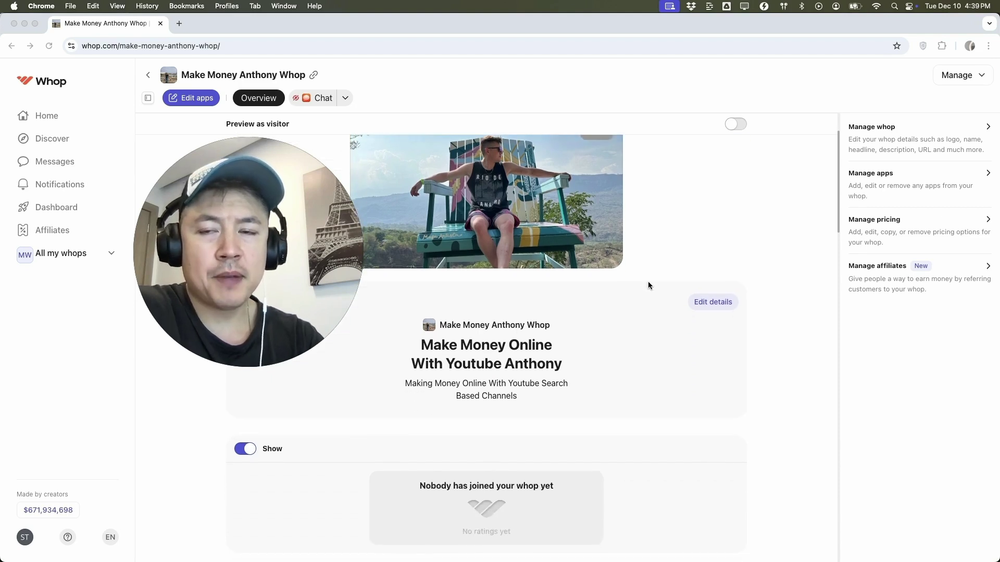
scroll(648, 281, "up", 2)
scroll(648, 285, "up", 1)
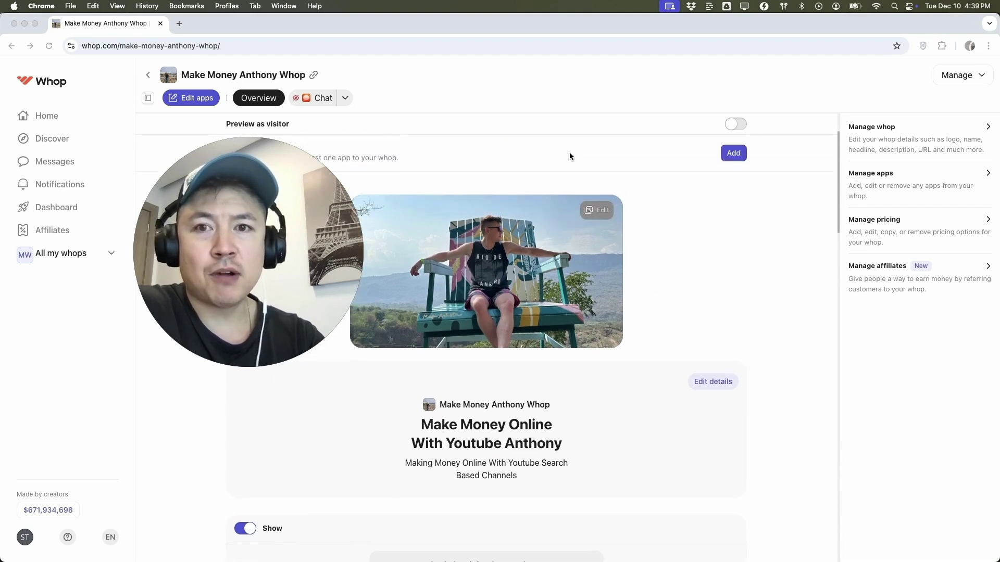
left_click(964, 78)
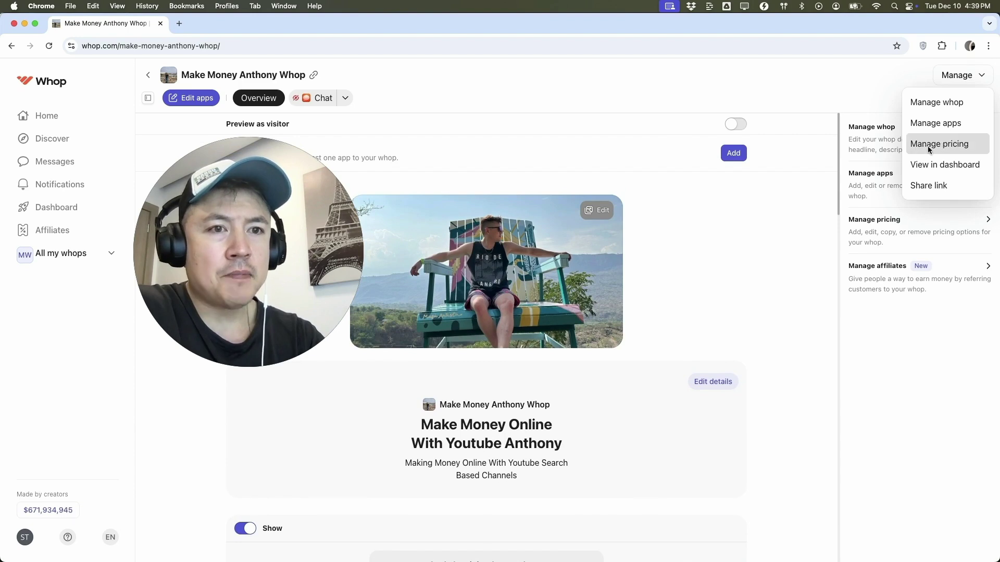
left_click(852, 100)
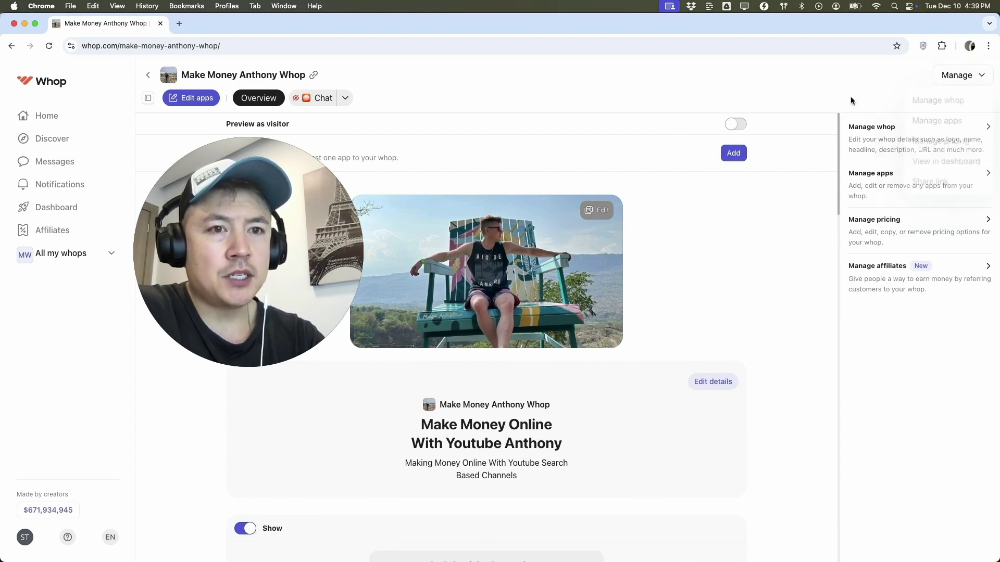
Open the whop's pricing editor and check the archived pricing options, which are empty
left_click(950, 225)
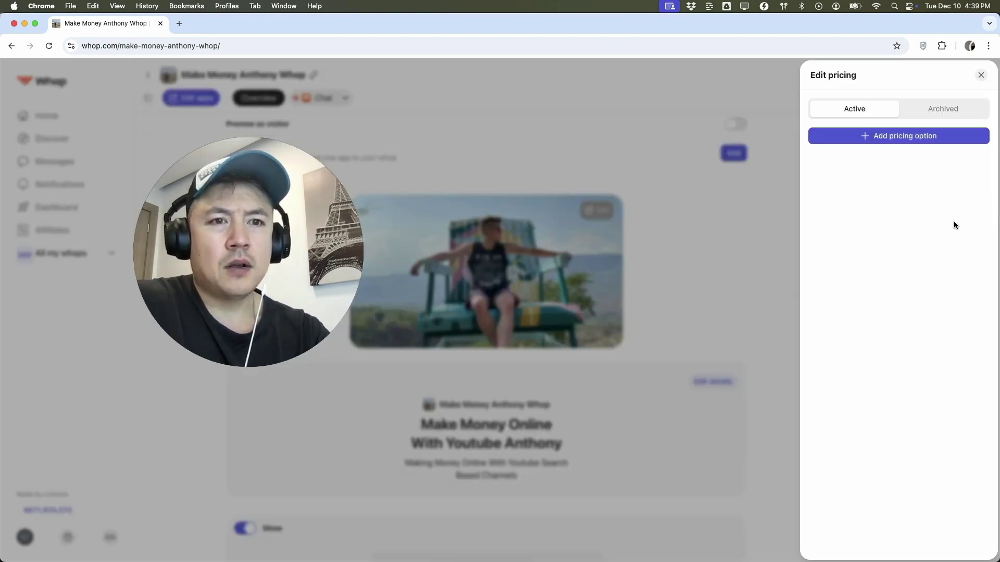
left_click(928, 114)
left_click(880, 109)
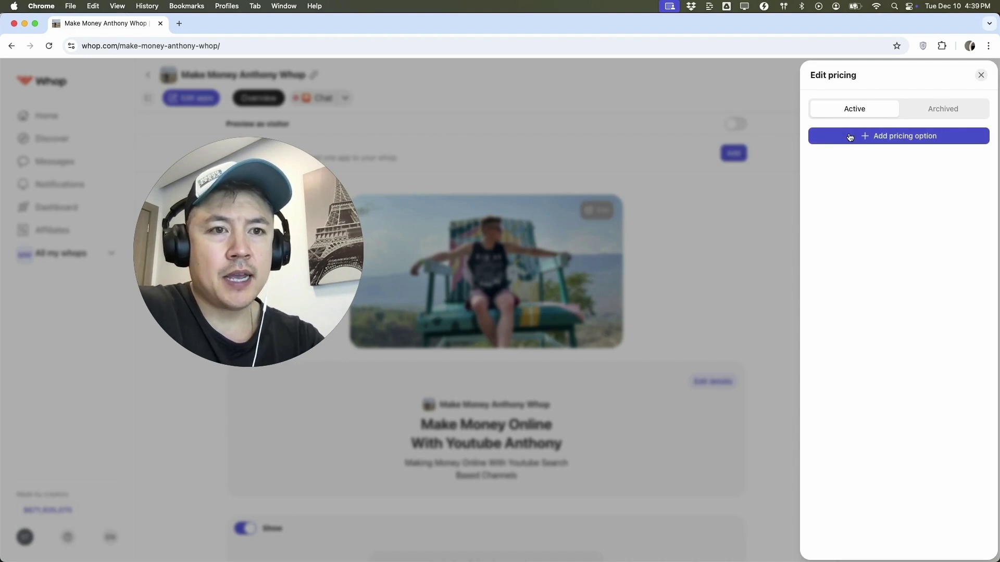
Start a new pricing option and set it to Paid access
left_click(905, 138)
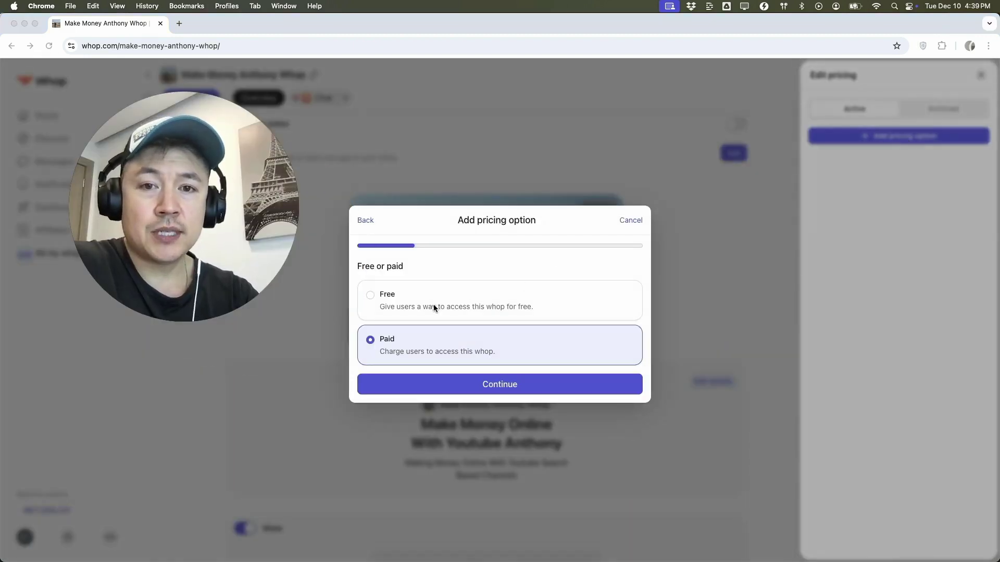
left_click(370, 295)
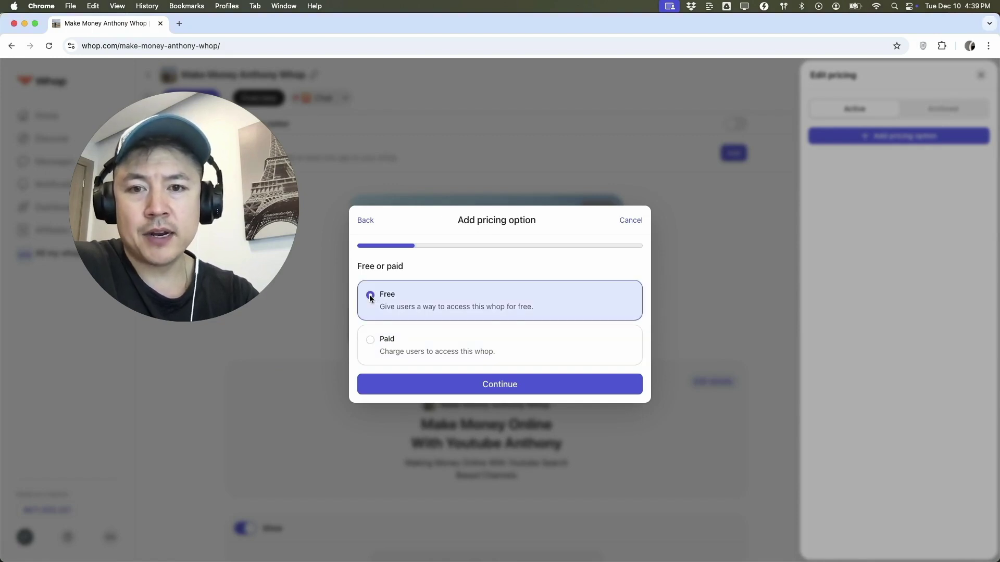
left_click(373, 341)
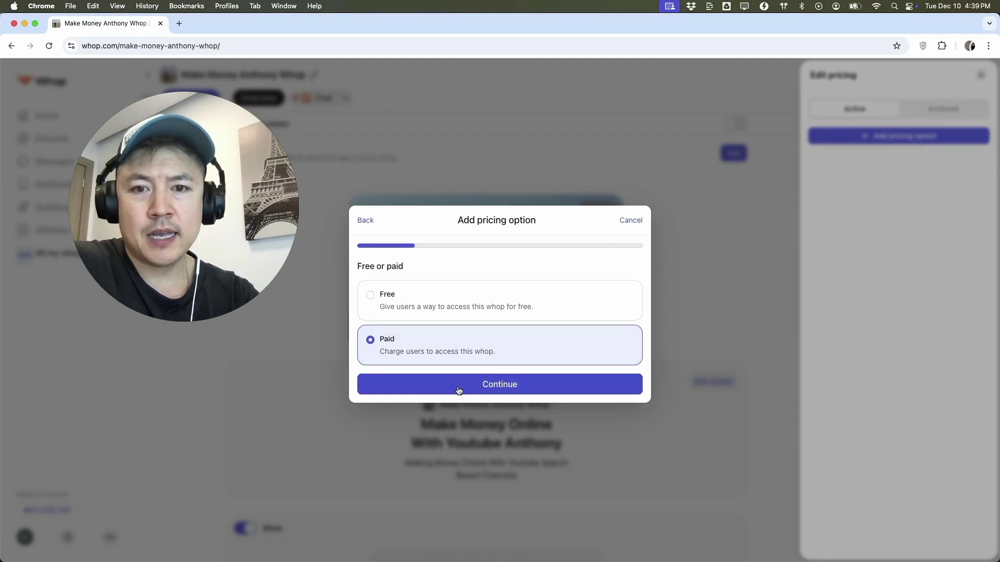
Continue to Payment Frequency and compare the Subscription and Single payment choices
left_click(483, 385)
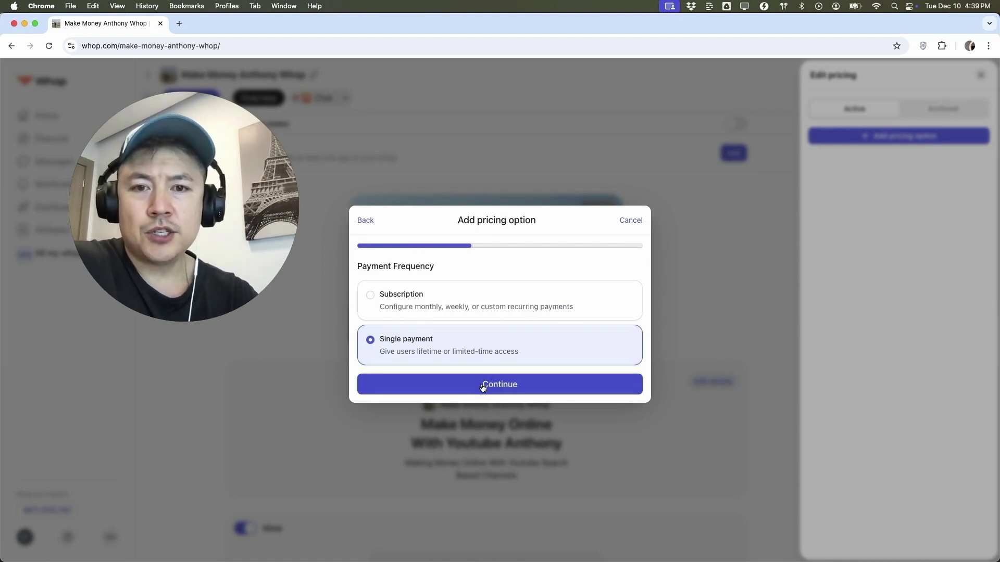
left_click(405, 303)
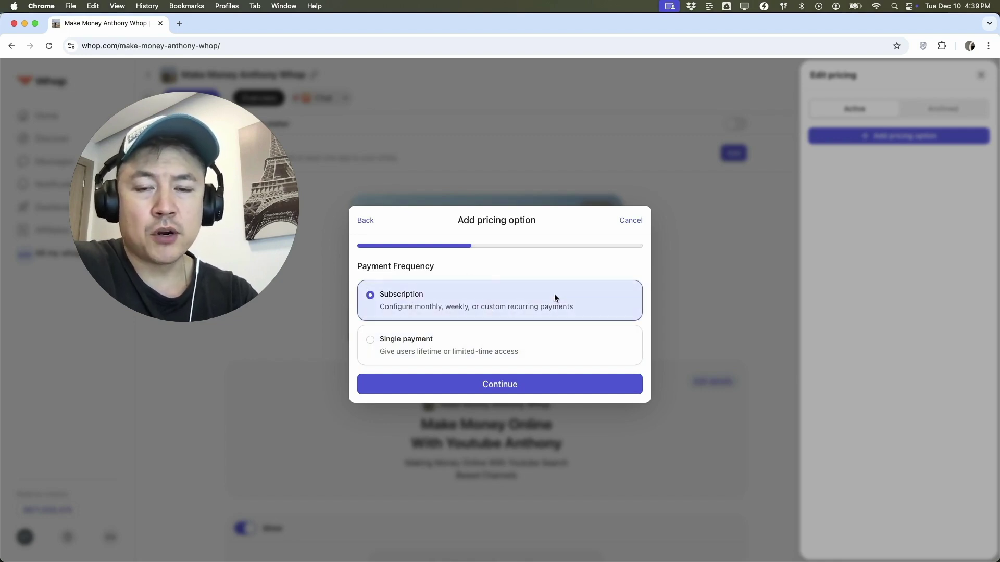
left_click(429, 338)
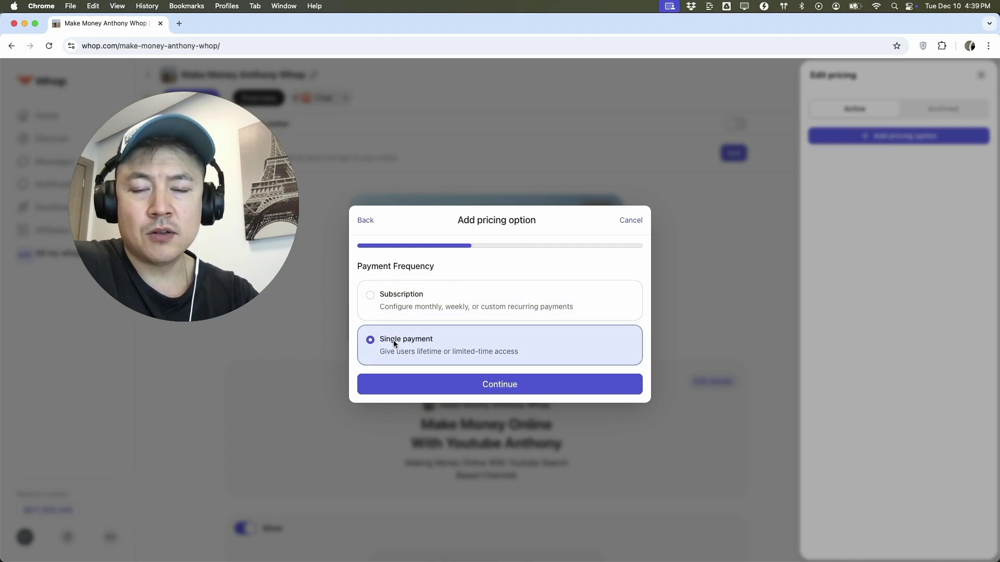
left_click(418, 304)
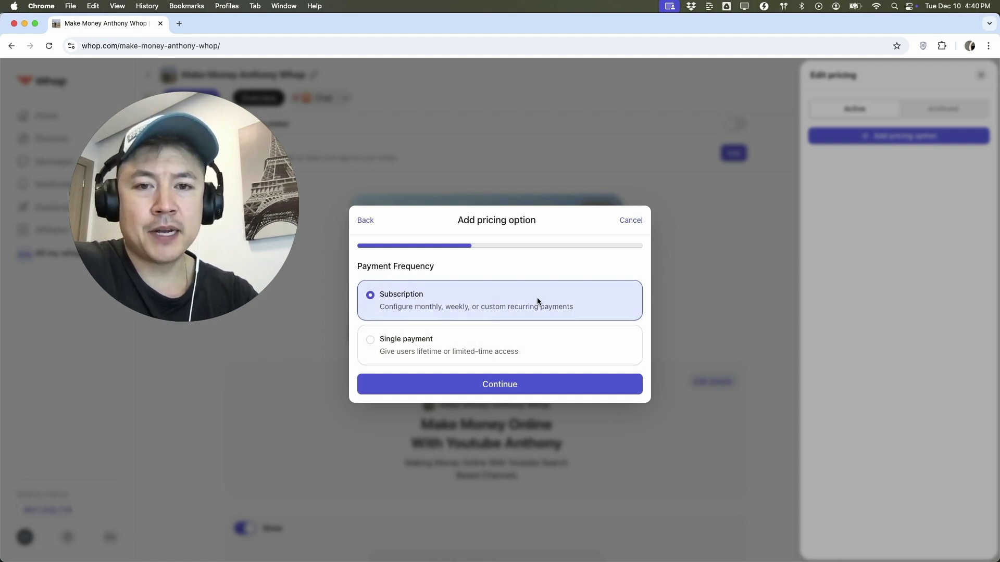
left_click(539, 341)
Set the option's price to 2500, keeping USD as the currency
left_click(500, 384)
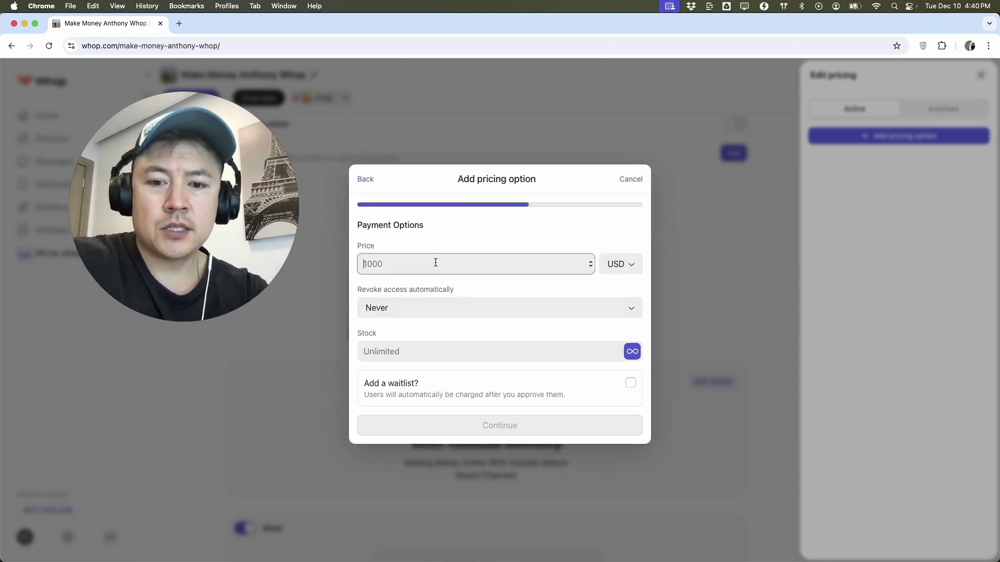
type("25000")
left_click(610, 243)
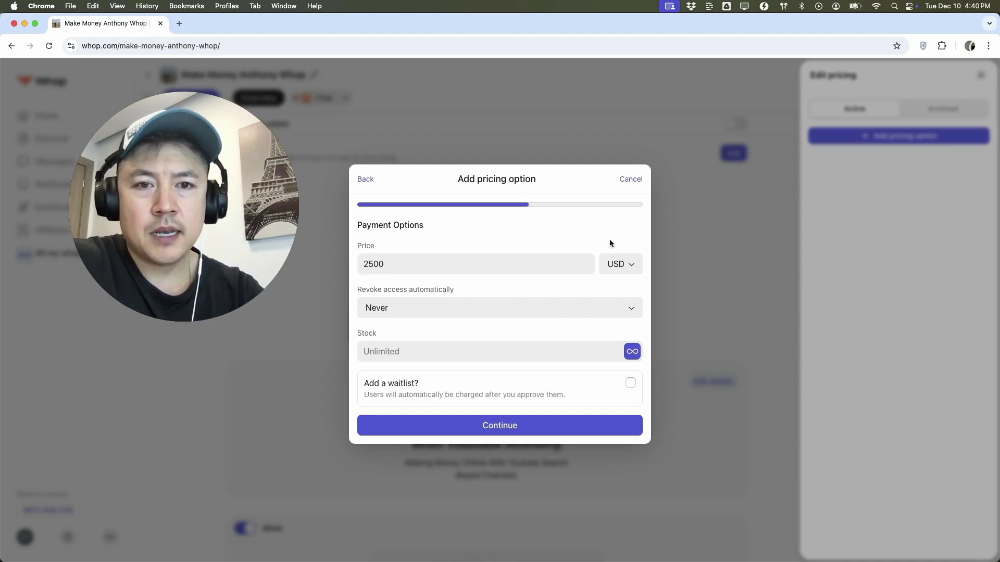
left_click(633, 266)
scroll(626, 320, "up", 5)
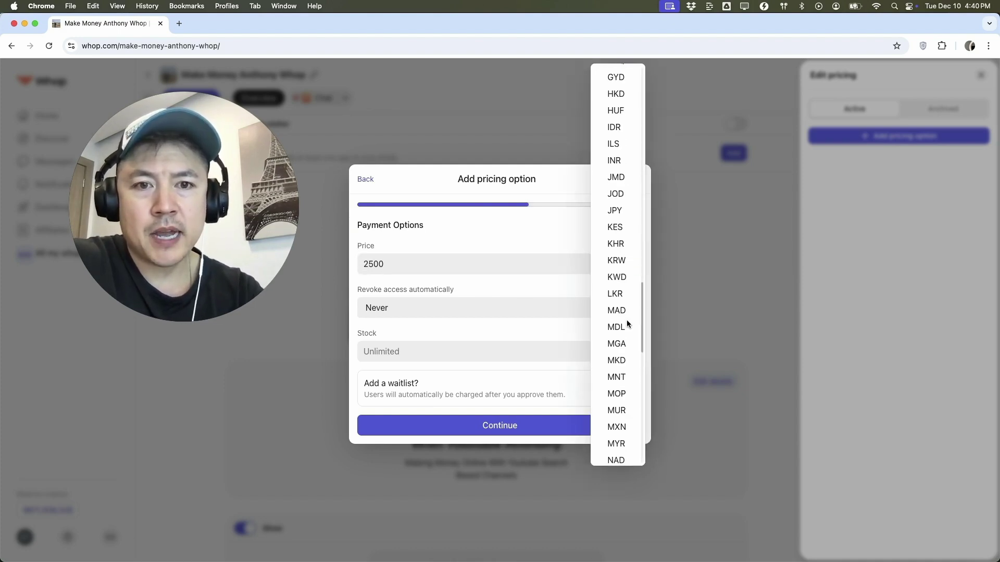
scroll(626, 320, "up", 8)
scroll(627, 319, "down", 20)
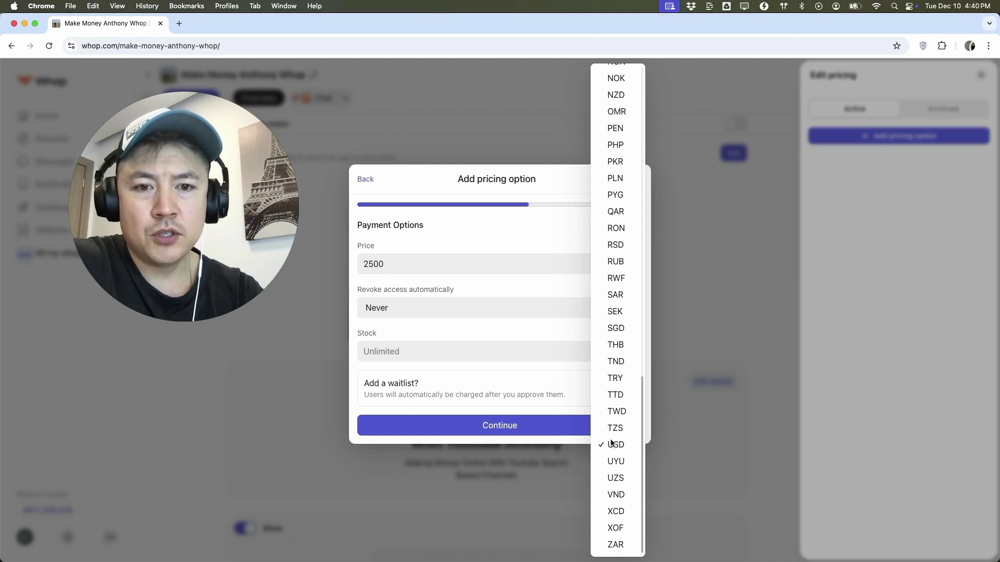
left_click(614, 444)
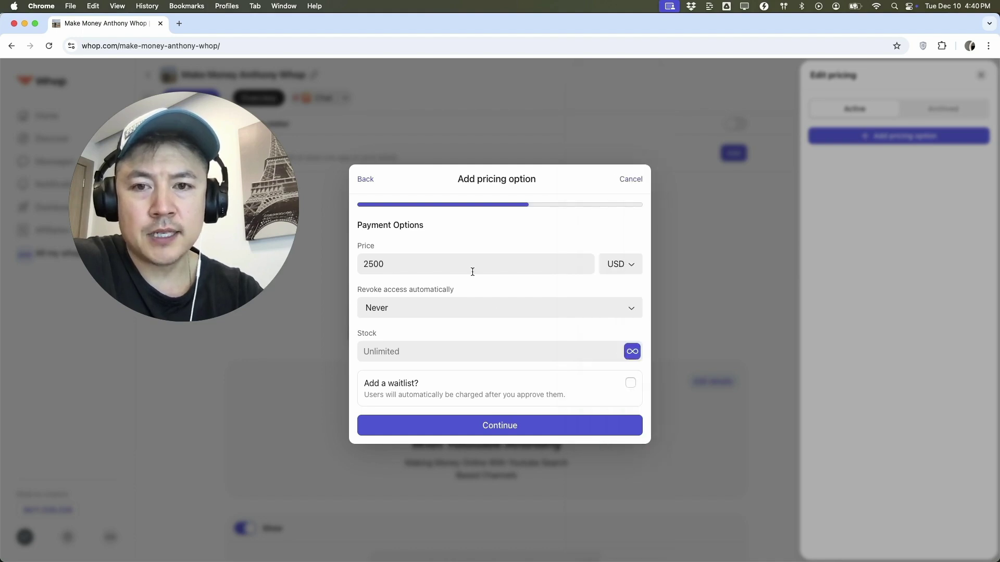
Keep access never revoked, return stock to Unlimited, and toggle the waitlist option
left_click(474, 315)
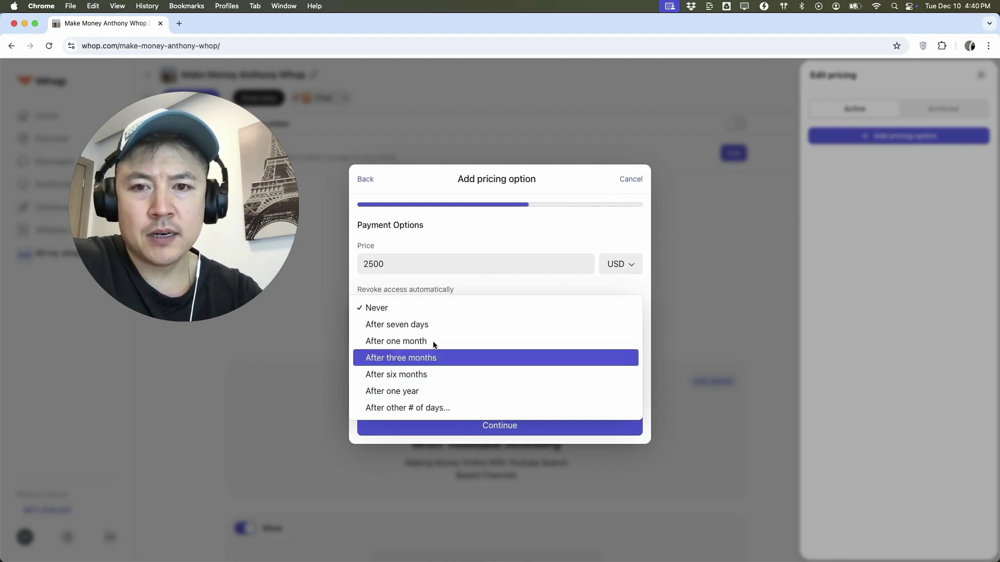
left_click(419, 307)
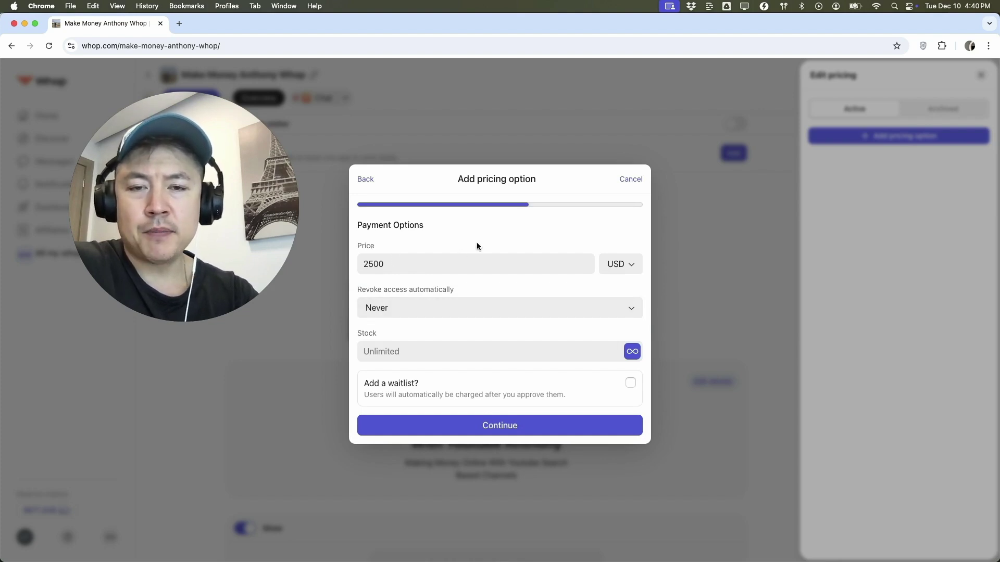
left_click(410, 330)
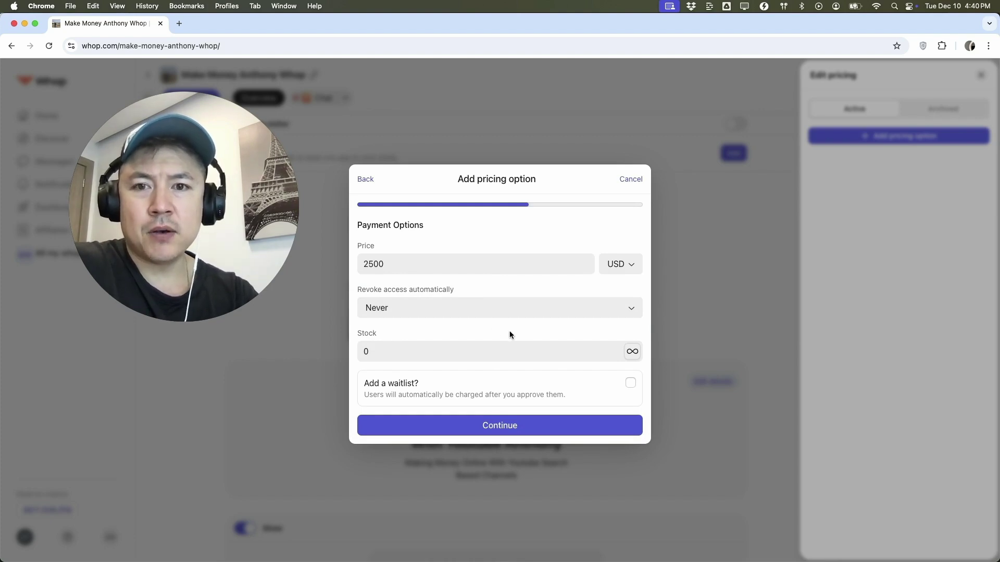
left_click(613, 348)
left_click(620, 349)
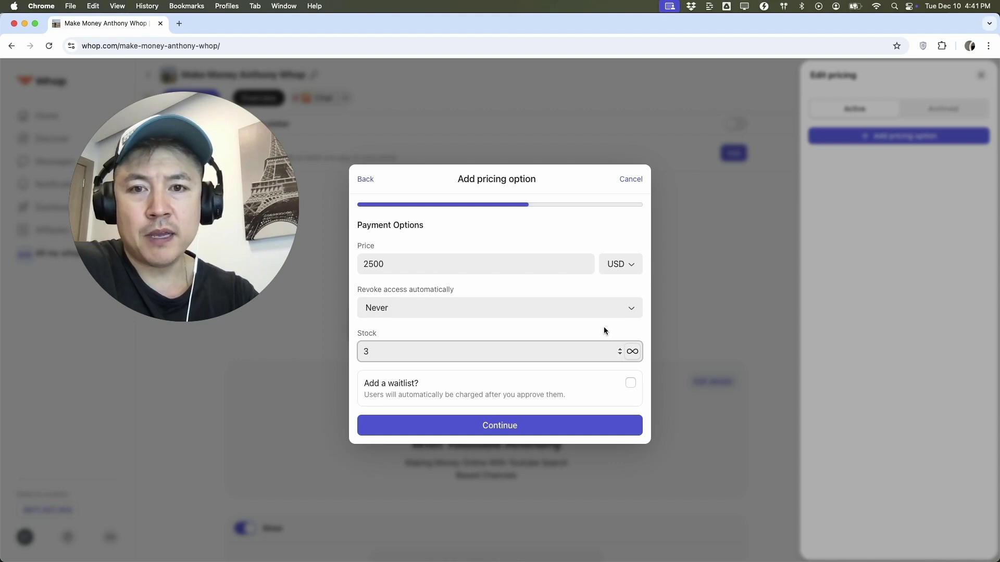
left_click(604, 330)
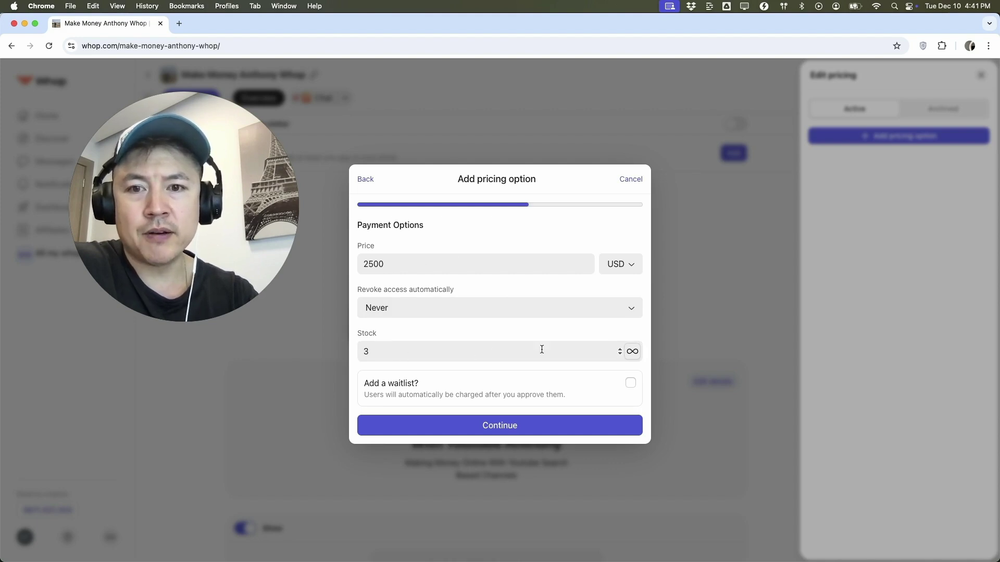
left_click(632, 352)
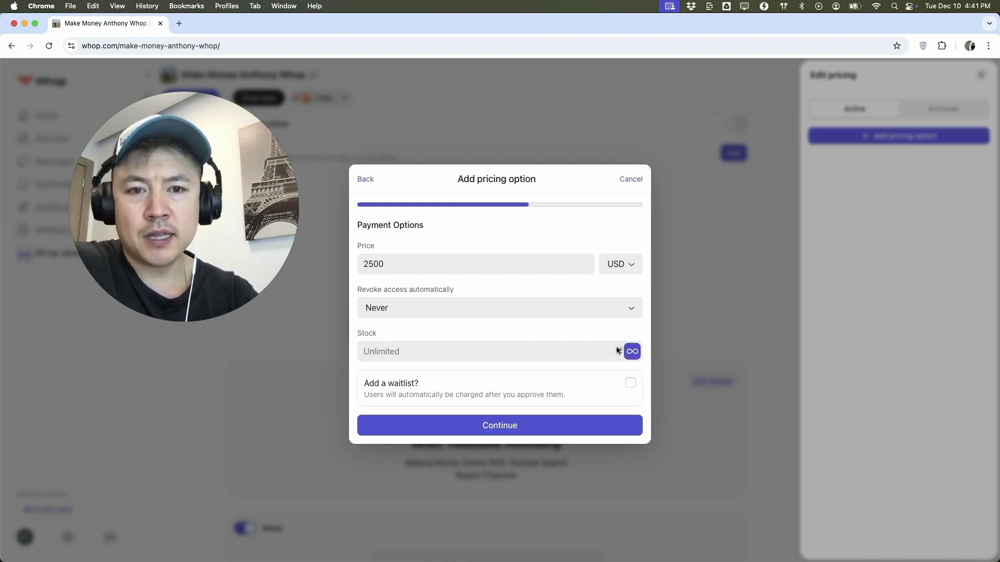
left_click(630, 385)
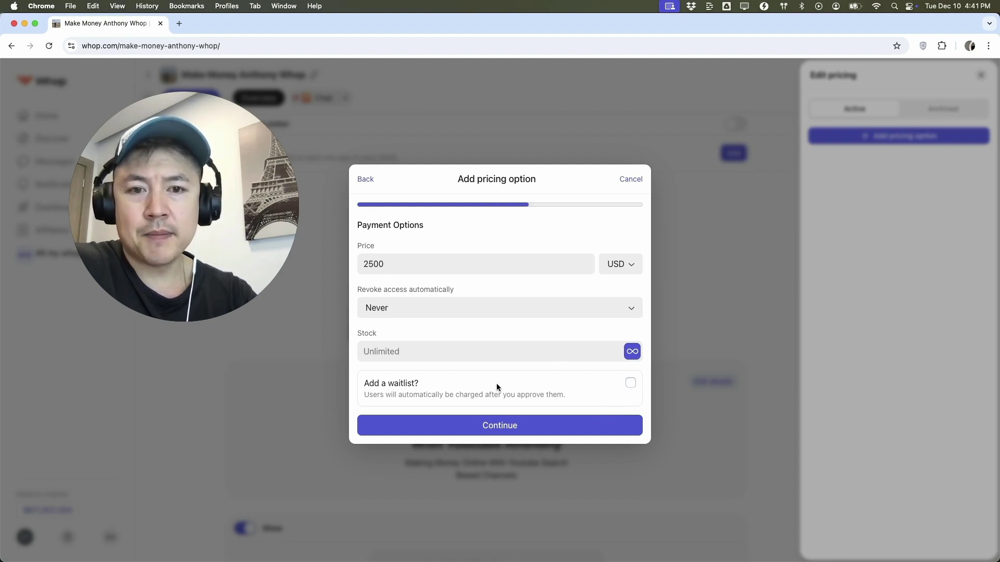
Set price visibility to 'Only accessible via link' and finish creating the option
left_click(524, 431)
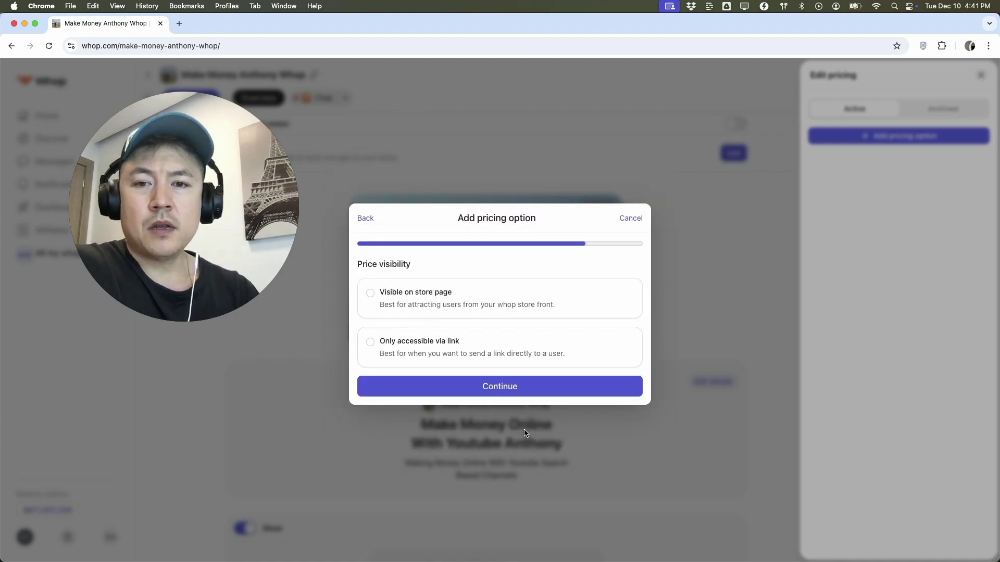
left_click(371, 295)
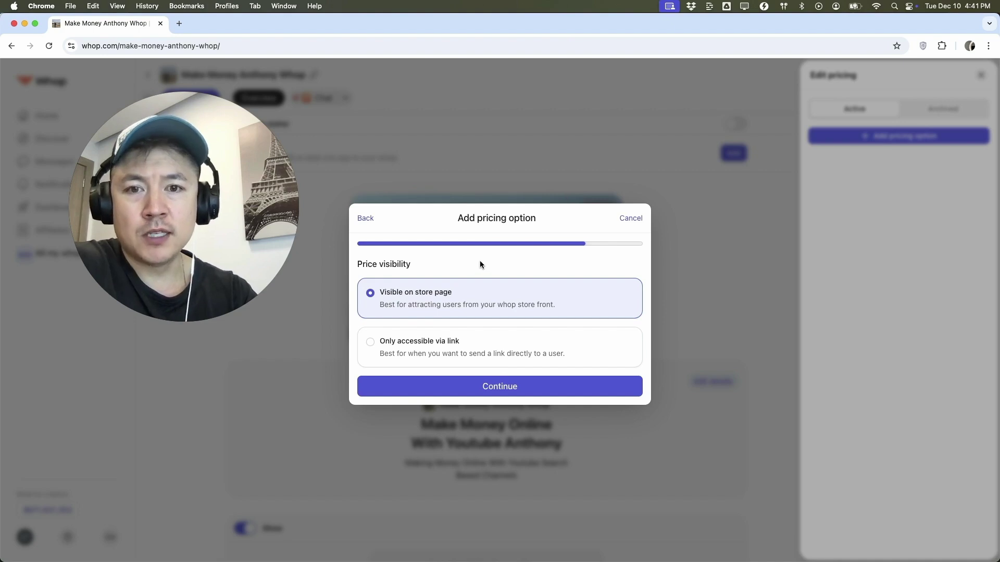
left_click(371, 343)
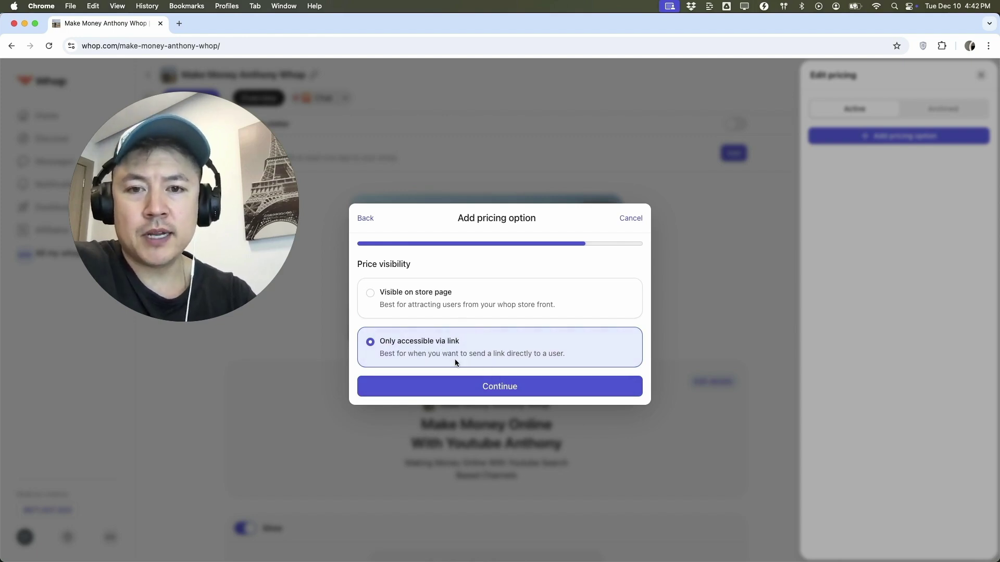
left_click(451, 387)
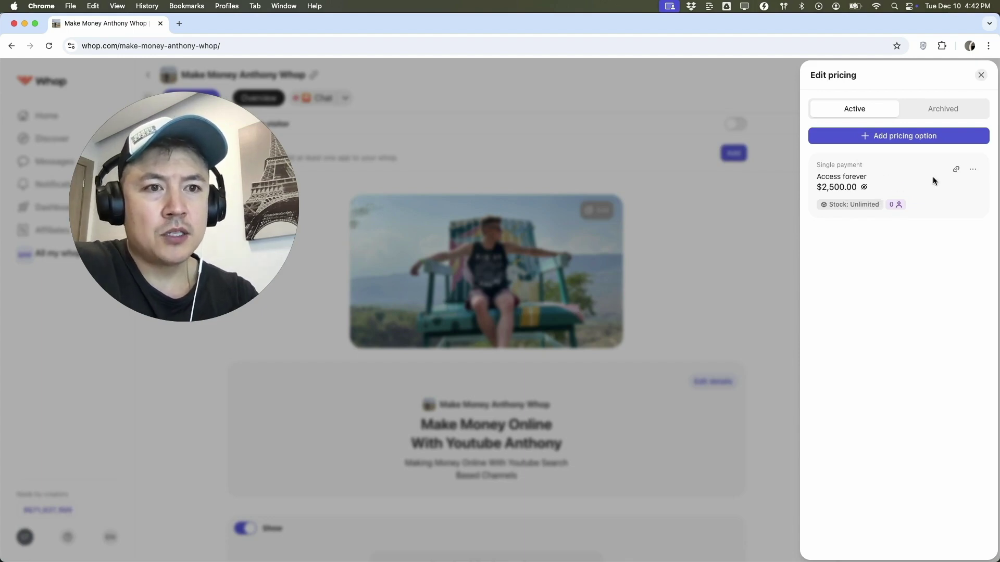
Copy the payment link of the $2,500.00 single-payment option
left_click(958, 172)
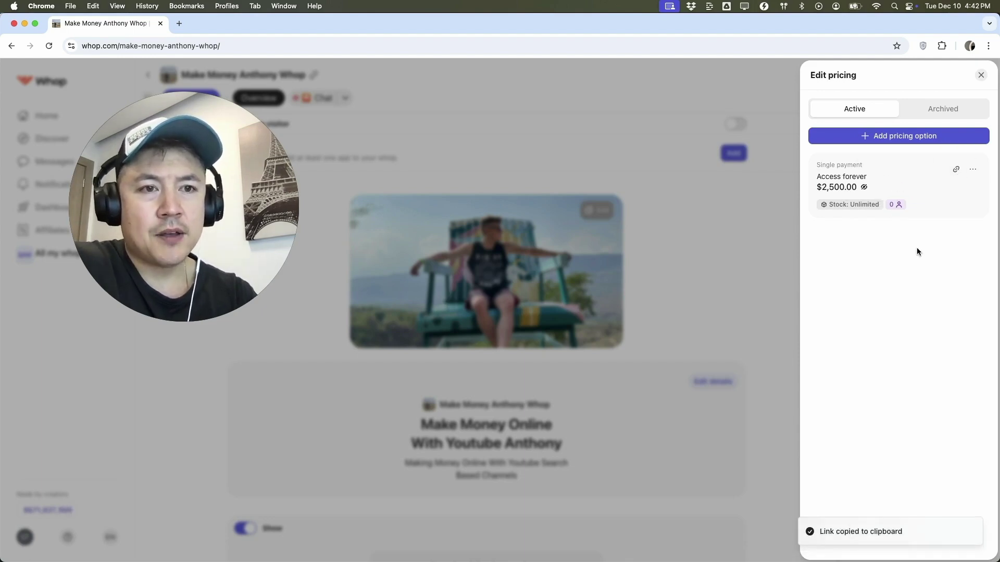
left_click(956, 170)
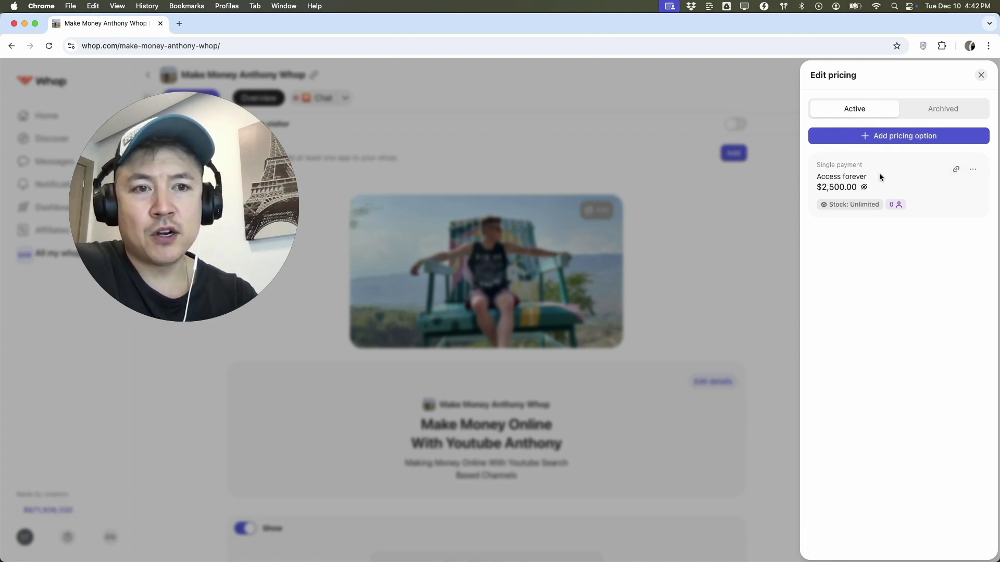
left_click(976, 169)
Edit the pricing option's price to 1250 and save it
left_click(916, 191)
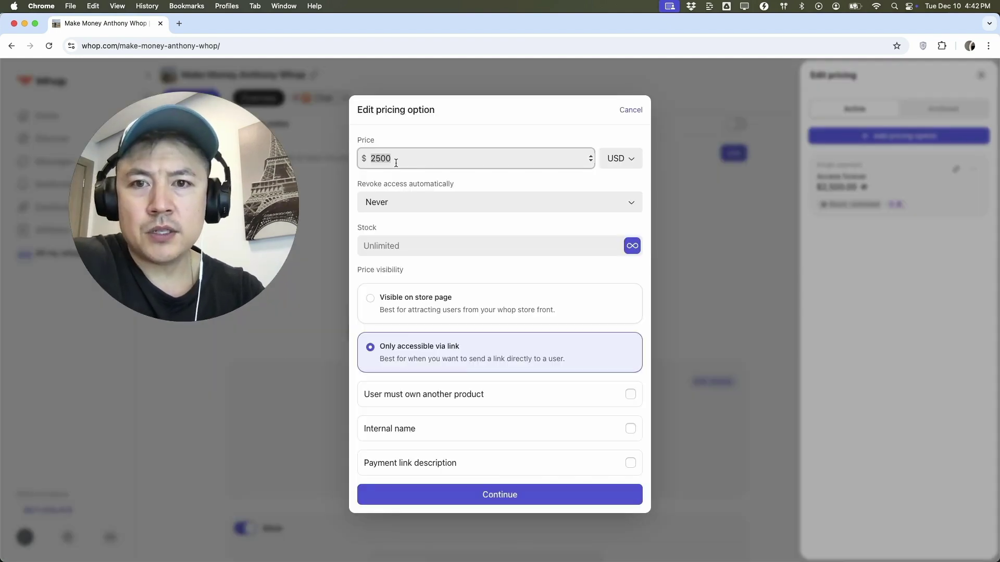
type("1250")
left_click(498, 495)
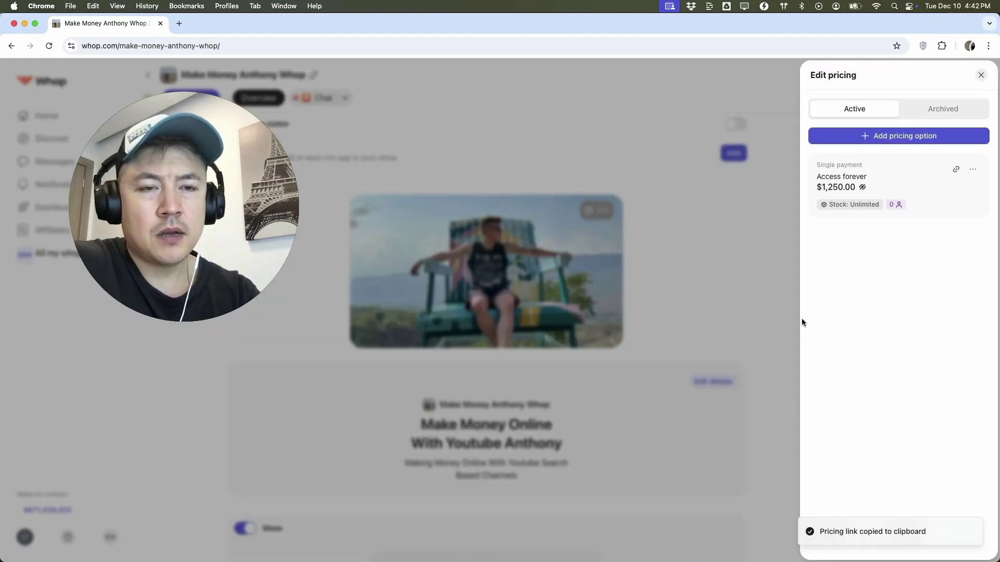